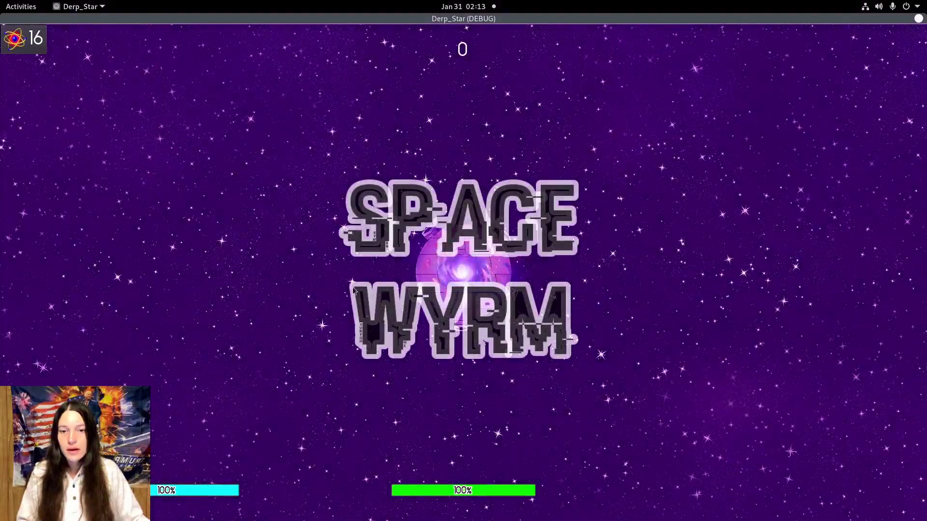
{"action": "left_click_drag", "start_coordinate": [475, 427], "coordinate": [516, 394]}
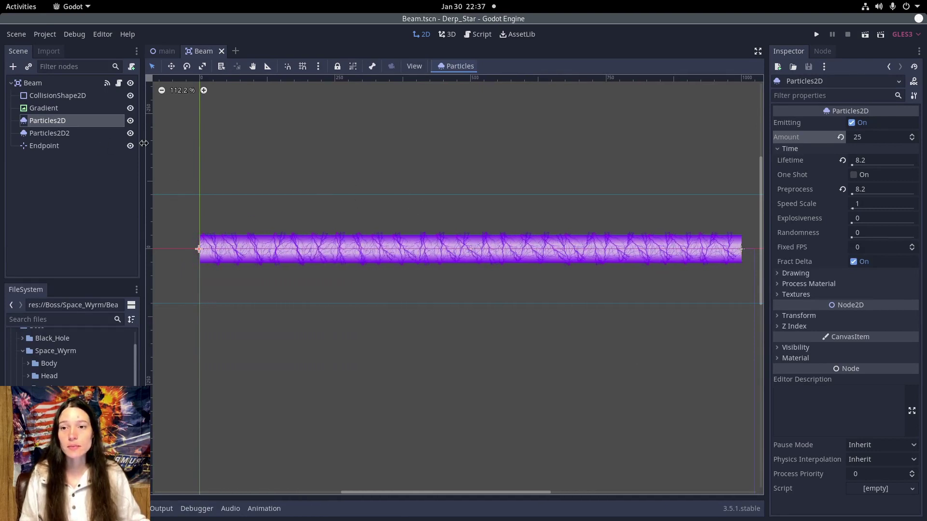
Hide the Particles2D2 emitter and set the lifetime of Particles2D to 4
{"action": "left_click", "coordinate": [131, 134]}
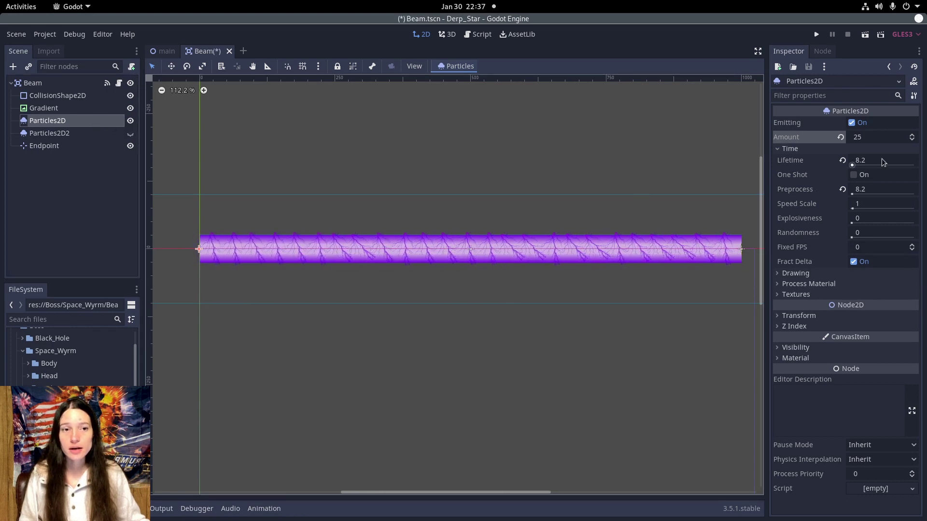
{"action": "left_click", "coordinate": [864, 159]}
{"action": "type", "text": "4"}
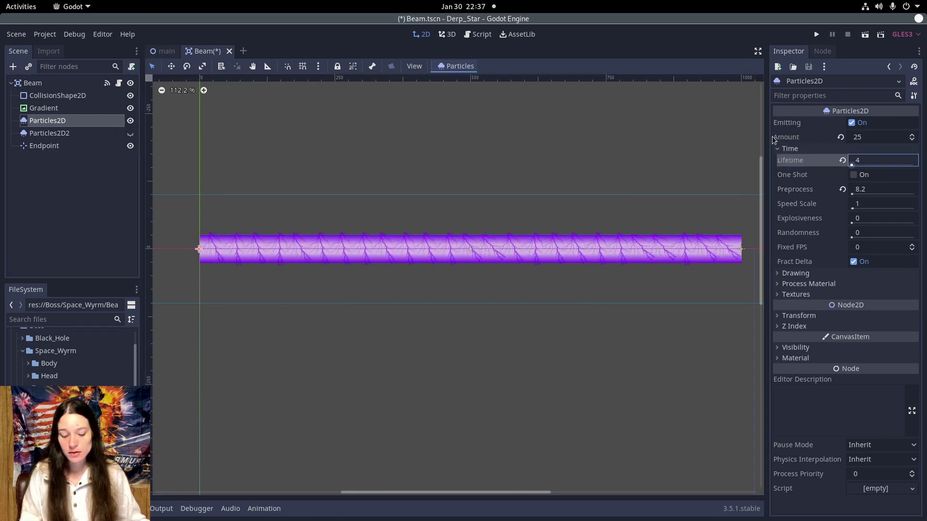
{"action": "key", "text": "Return"}
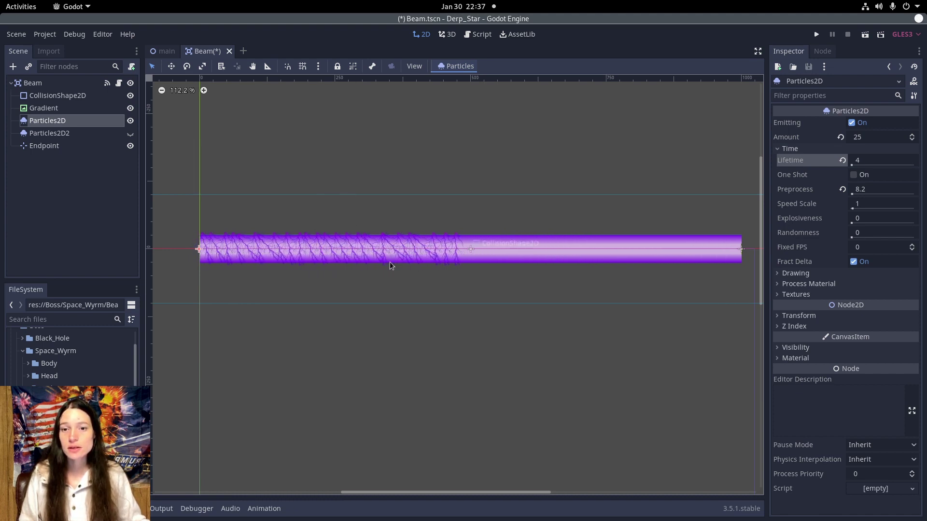
Try different particle amounts on Particles2D: 12, 30, and 12 again
{"action": "left_click", "coordinate": [874, 138]}
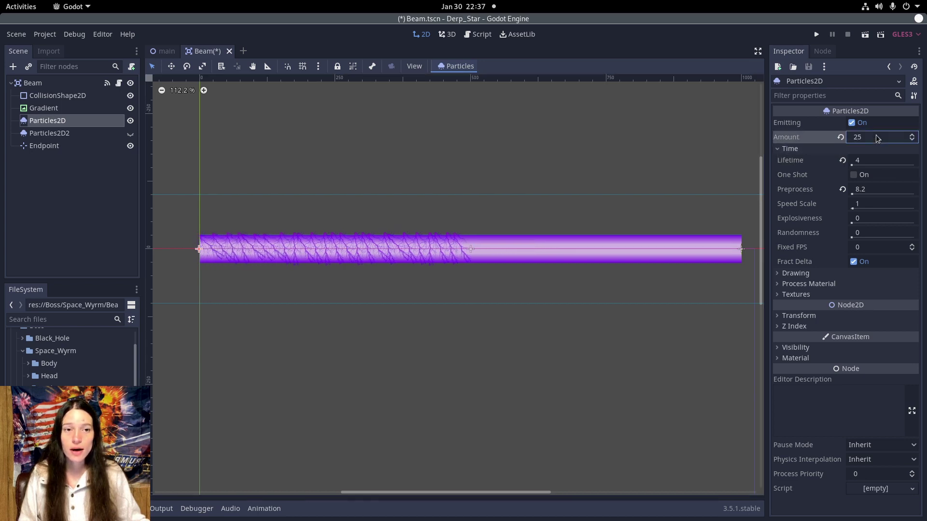
{"action": "type", "text": "12"}
{"action": "key", "text": "Return"}
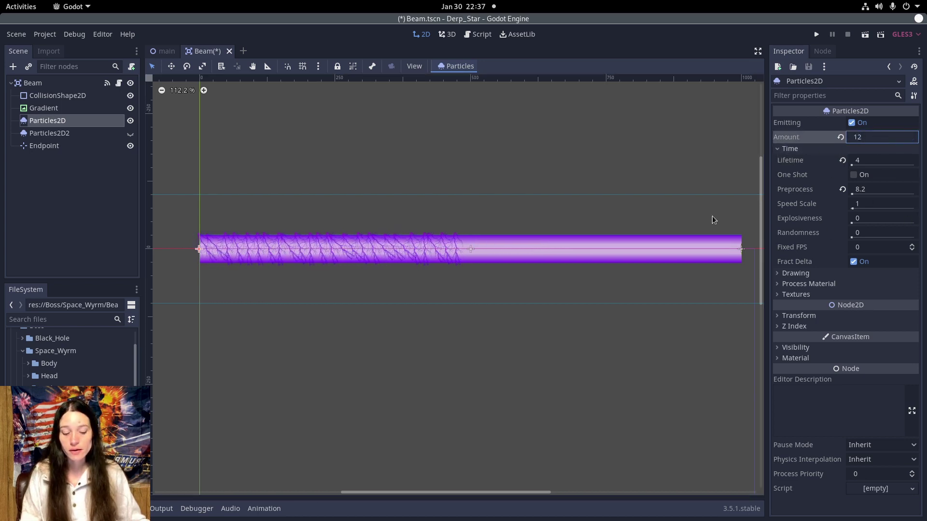
{"action": "left_click", "coordinate": [881, 139]}
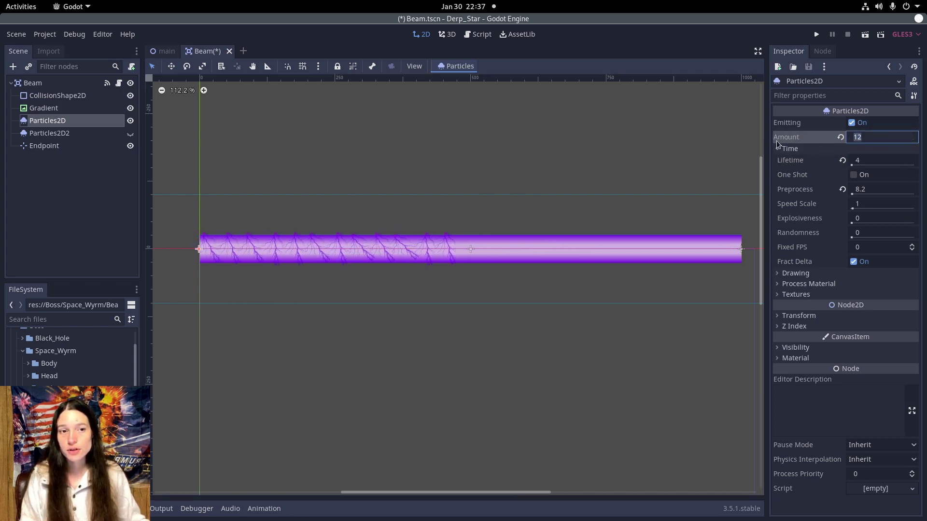
{"action": "type", "text": "30"}
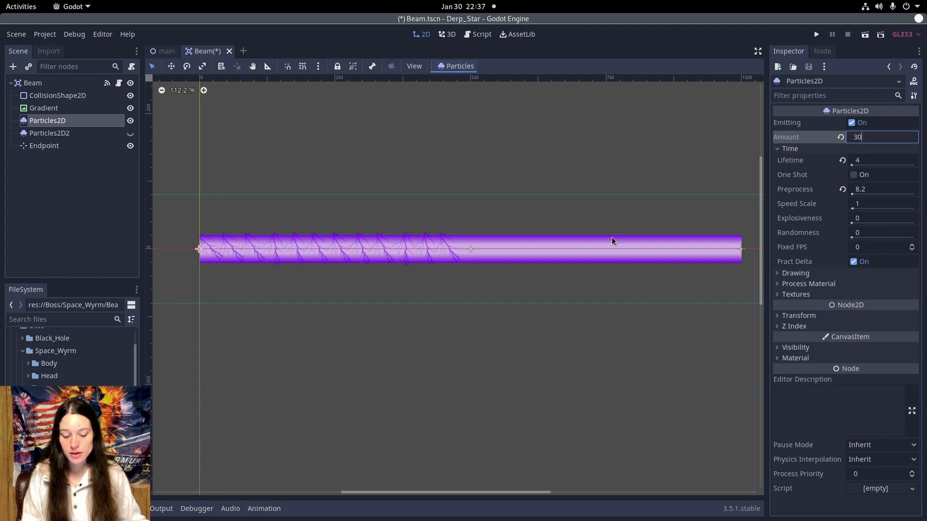
{"action": "key", "text": "Return"}
{"action": "left_click", "coordinate": [860, 135]}
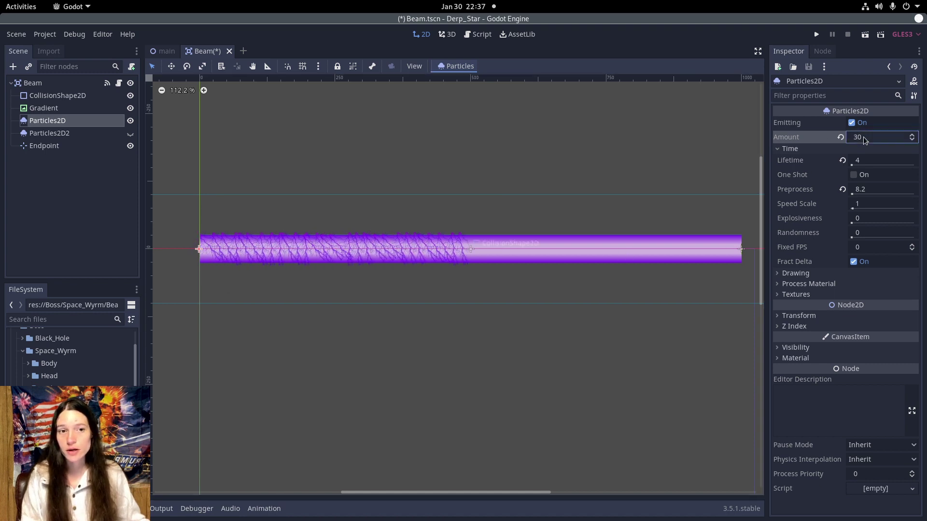
{"action": "type", "text": "12"}
{"action": "key", "text": "Return"}
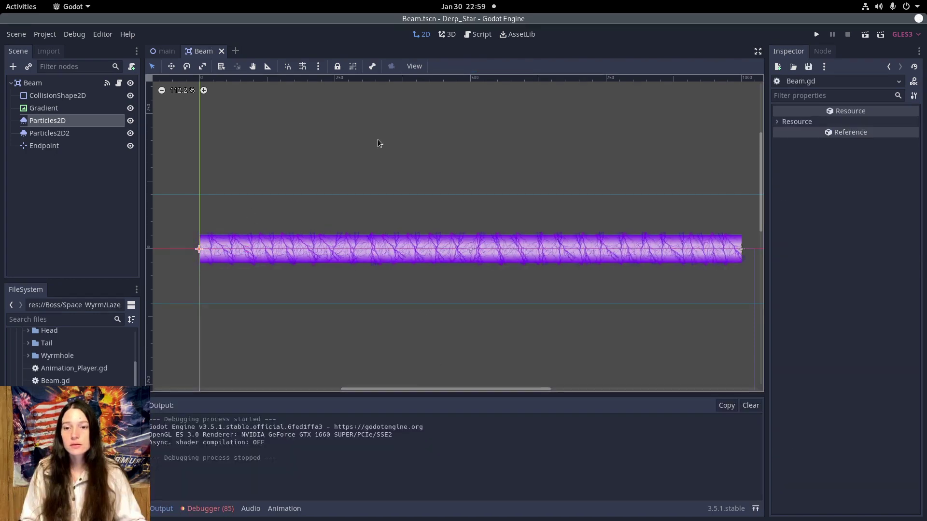
View the Beam node's script and run the project to test the laser beam in play while moving around
{"action": "left_click", "coordinate": [118, 83]}
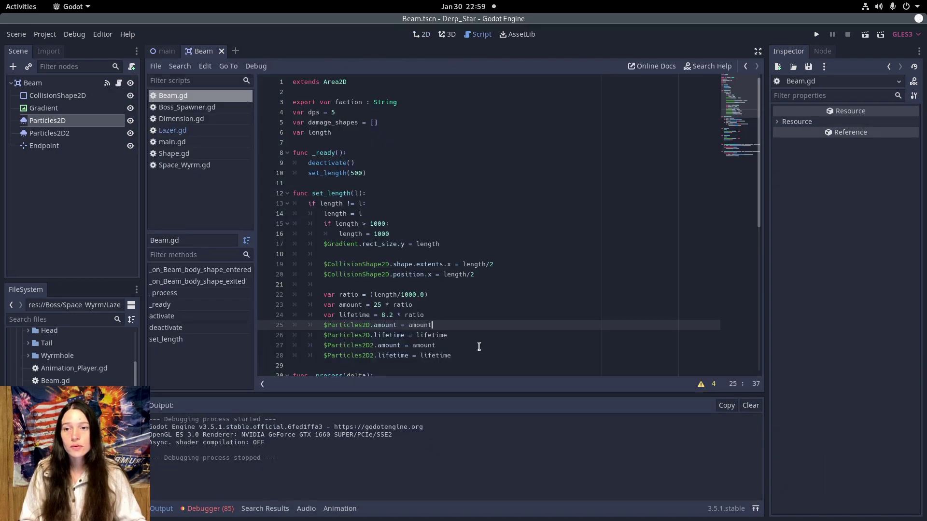
{"action": "left_click", "coordinate": [816, 36]}
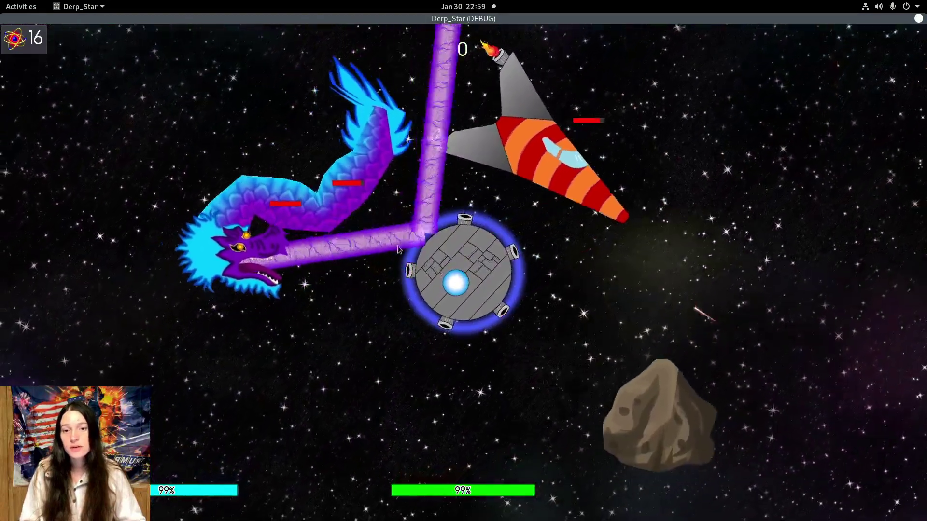
{"action": "mouse_move", "coordinate": [425, 425]}
{"action": "left_mouse_down"}
{"action": "mouse_move", "coordinate": [417, 434]}
{"action": "mouse_move", "coordinate": [482, 434]}
{"action": "mouse_move", "coordinate": [424, 434]}
{"action": "mouse_move", "coordinate": [430, 453]}
{"action": "left_mouse_up"}
{"action": "key", "text": "w"}
{"action": "key", "text": "d"}
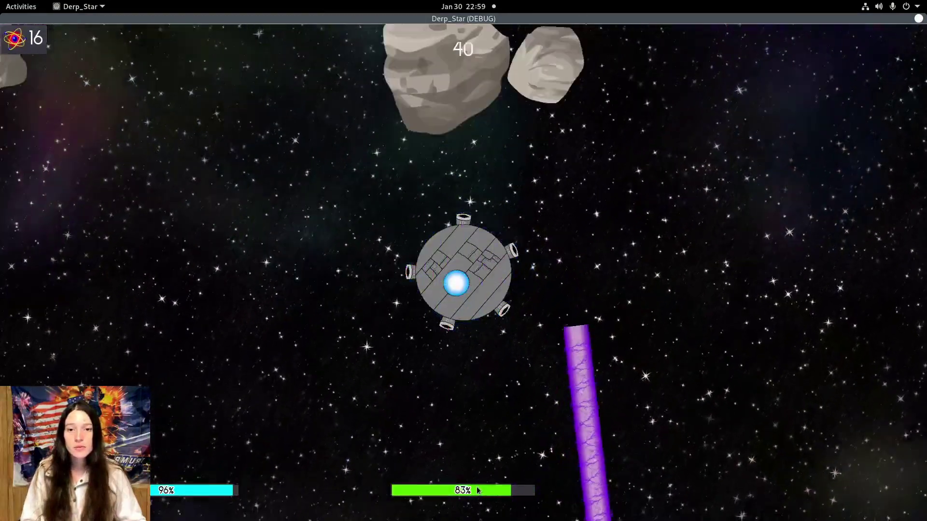
{"action": "key", "text": "s"}
{"action": "key", "text": "d"}
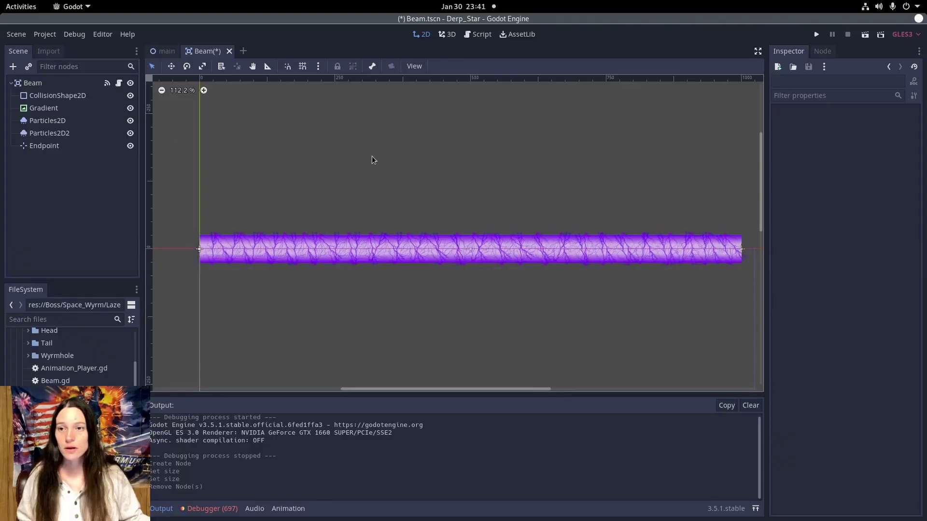
Add a Viewport node as a child of Beam and set its size to 1000 by 60
{"action": "right_click", "coordinate": [37, 85]}
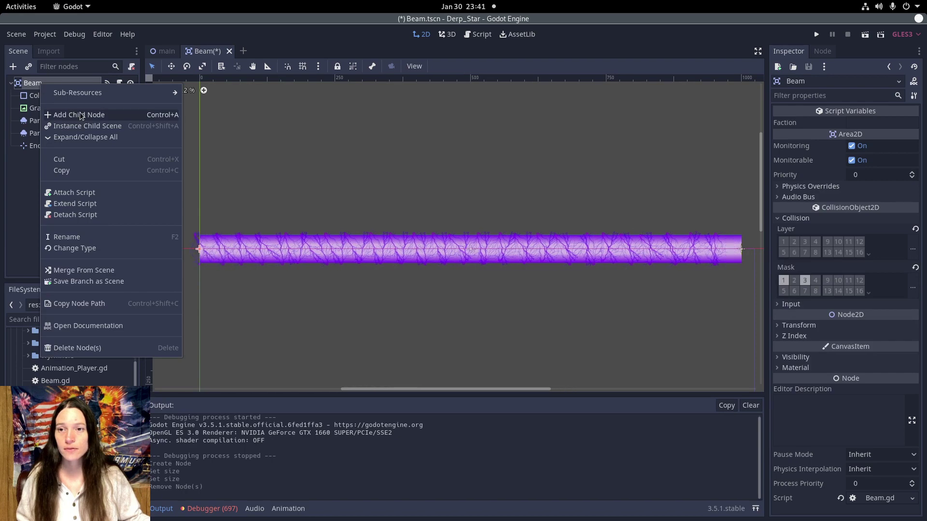
{"action": "left_click", "coordinate": [78, 119]}
{"action": "double_click", "coordinate": [377, 173]}
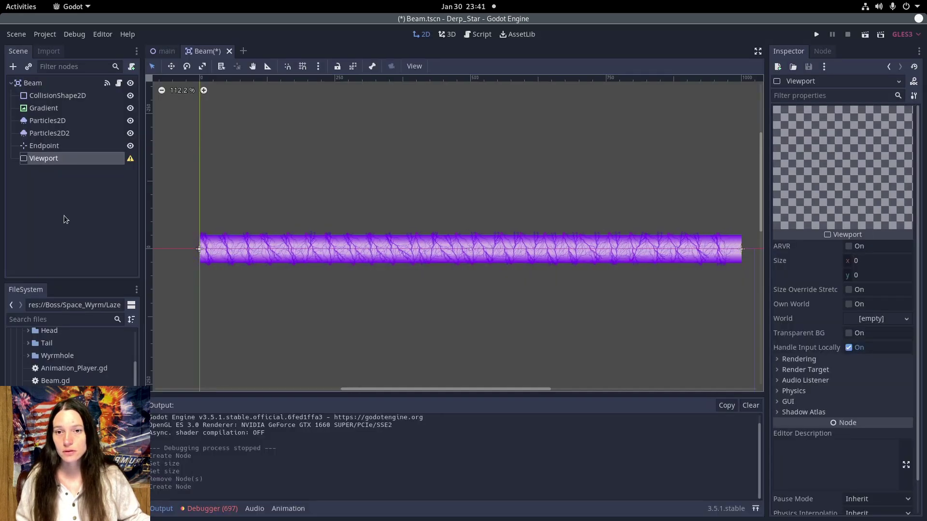
{"action": "left_click", "coordinate": [861, 260]}
{"action": "type", "text": "1000"}
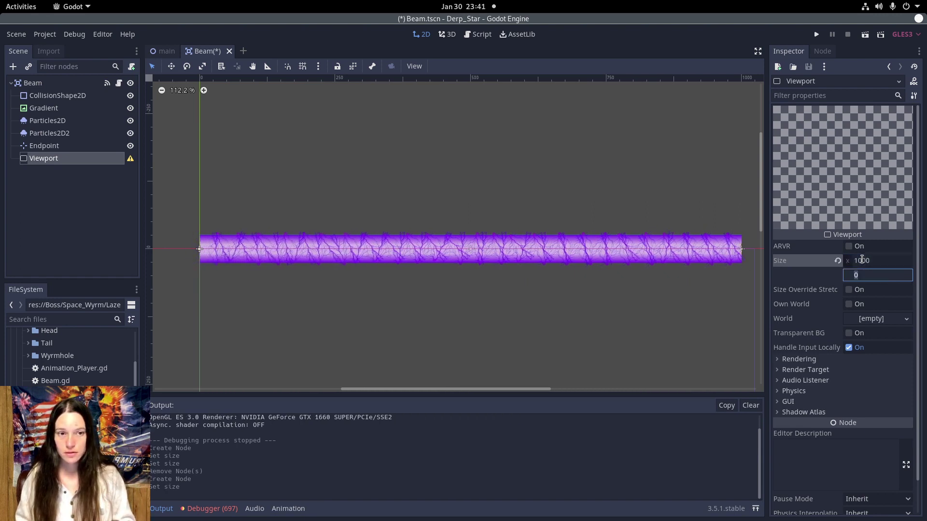
{"action": "key", "text": "Tab"}
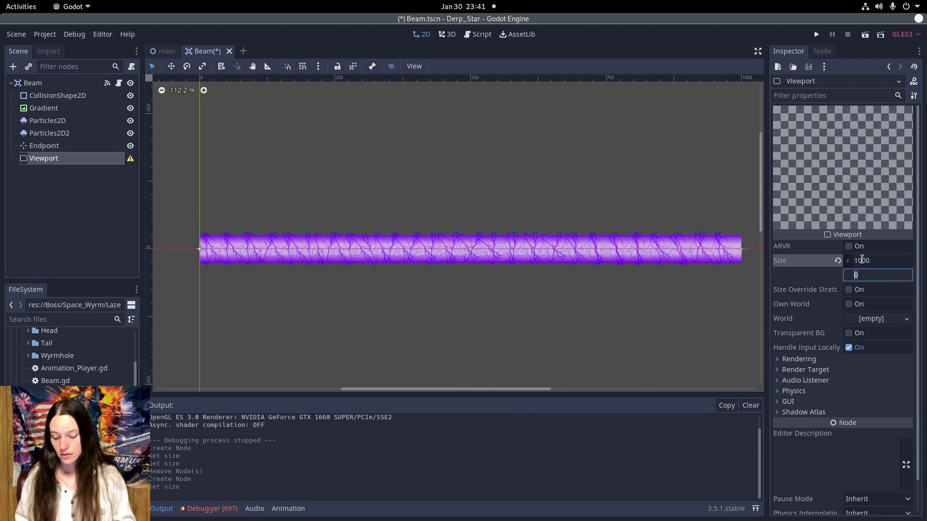
{"action": "type", "text": "60"}
{"action": "key", "text": "Return"}
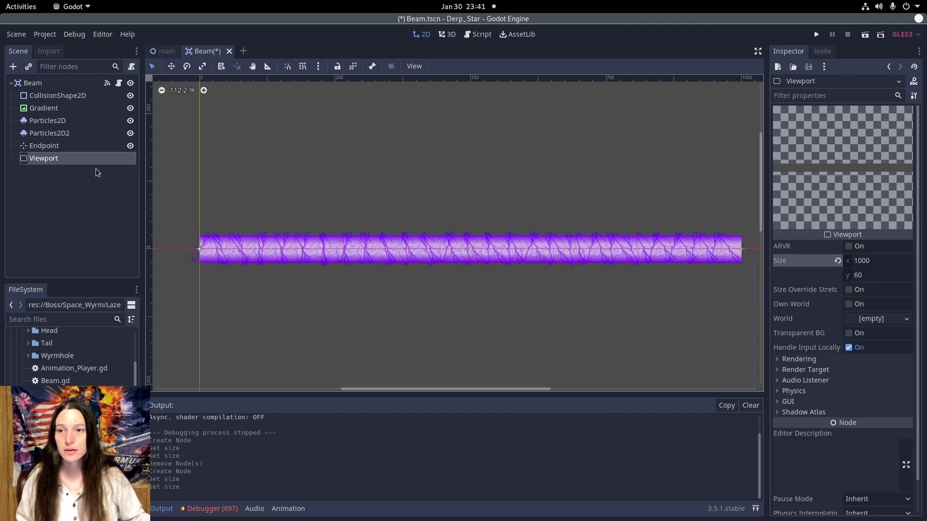
Reparent Particles2D and Particles2D2 under the Viewport node and check the Viewport's preview
{"action": "left_click", "coordinate": [61, 121]}
{"action": "left_click", "coordinate": [62, 133], "text": "shift"}
{"action": "left_click_drag", "start_coordinate": [62, 133], "coordinate": [68, 160]}
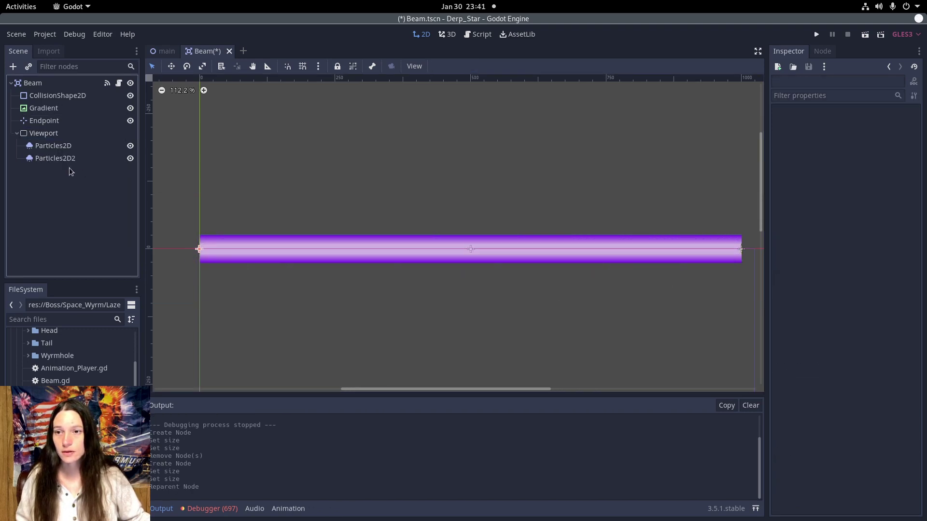
{"action": "left_click", "coordinate": [52, 138]}
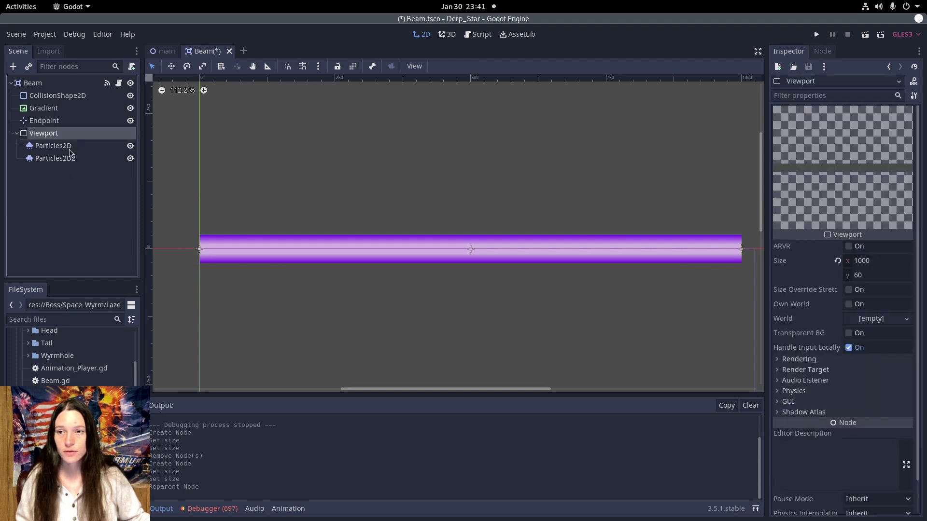
{"action": "left_click", "coordinate": [69, 148]}
{"action": "left_click", "coordinate": [59, 133]}
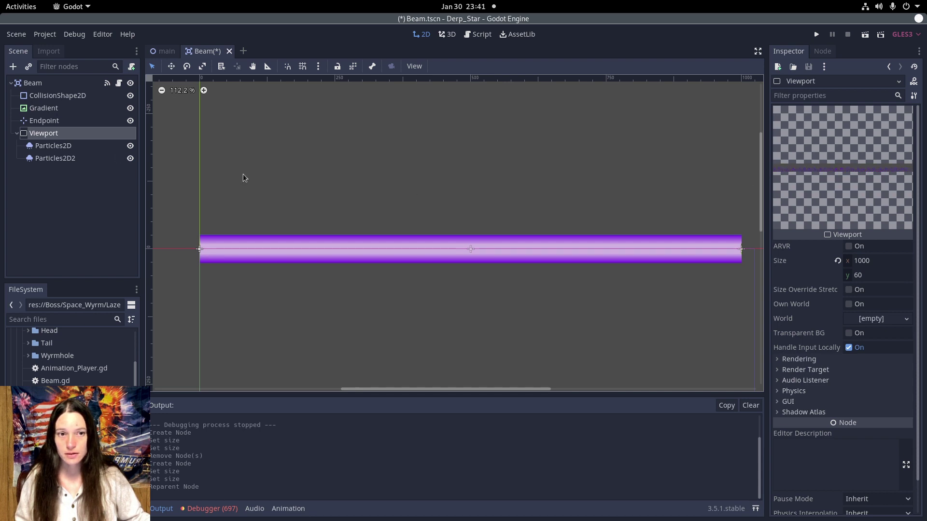
Set the Y position of Particles2D and Particles2D2 to 30 and enable the Viewport's transparent background
{"action": "left_click", "coordinate": [70, 148]}
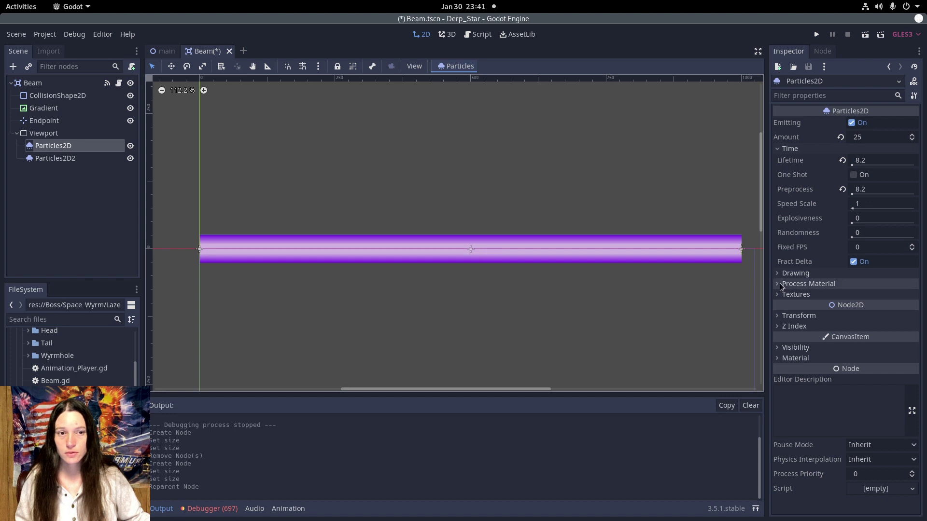
{"action": "left_click", "coordinate": [807, 317]}
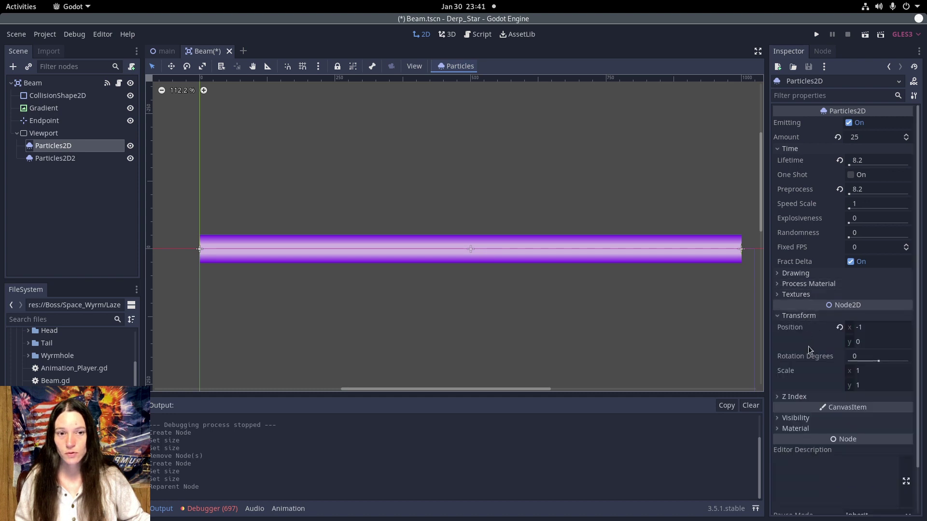
{"action": "left_click", "coordinate": [870, 342]}
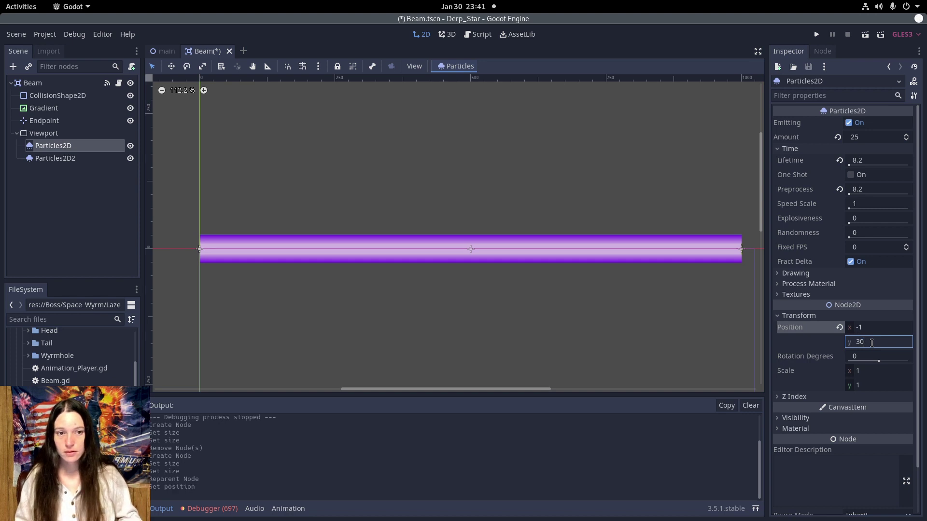
{"action": "left_click", "coordinate": [89, 160]}
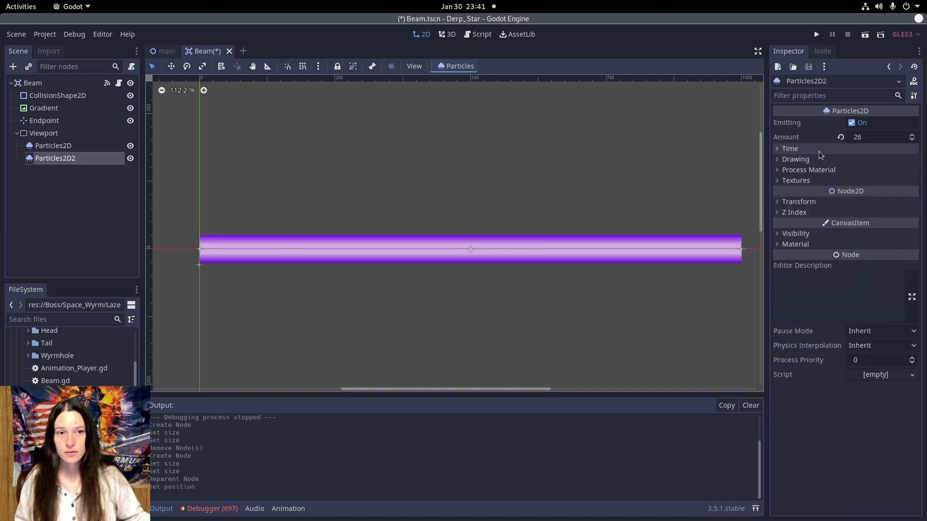
{"action": "left_click", "coordinate": [792, 202]}
{"action": "left_click", "coordinate": [875, 229]}
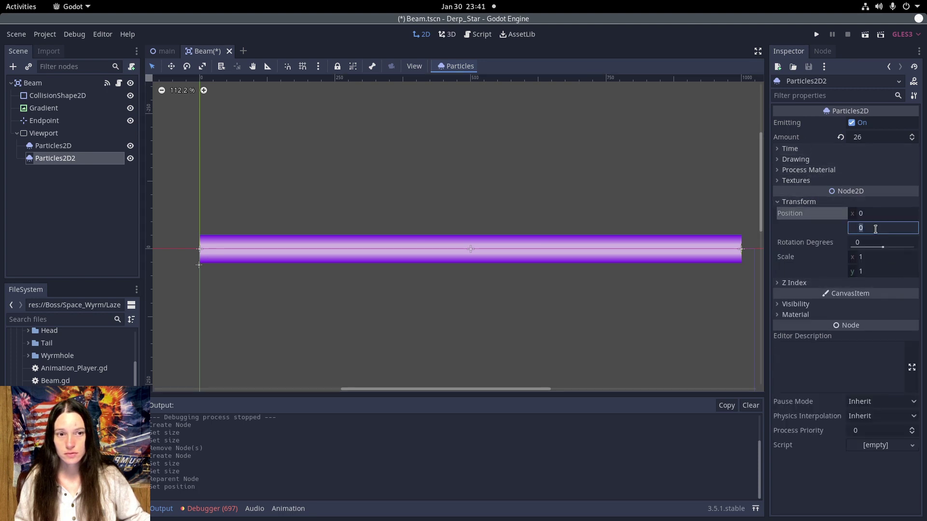
{"action": "key", "text": "Return"}
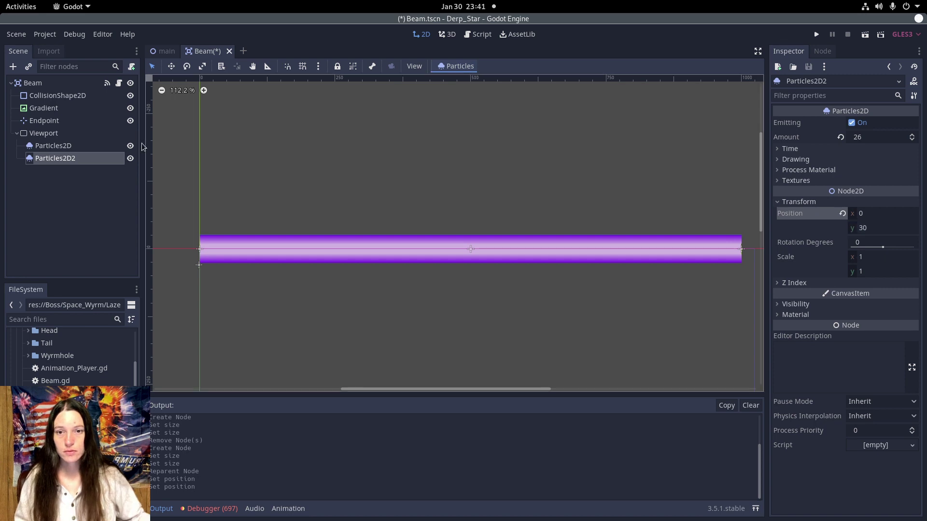
{"action": "left_click", "coordinate": [52, 137]}
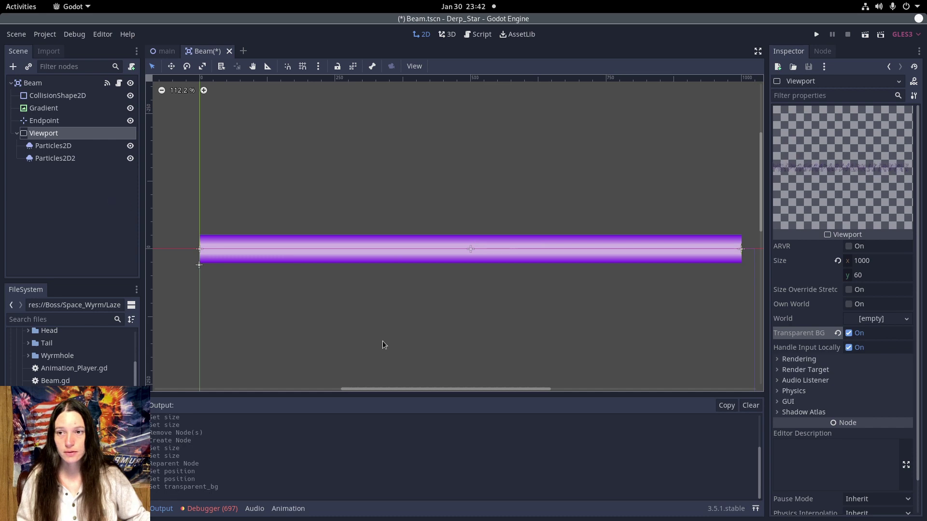
Add a TextureRect node as a child of Beam
{"action": "right_click", "coordinate": [40, 84]}
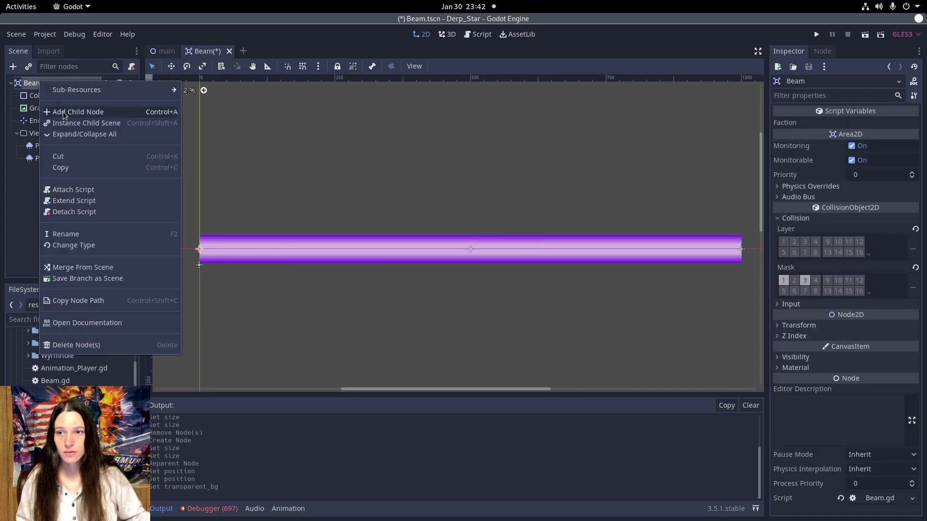
{"action": "left_click", "coordinate": [63, 112]}
{"action": "double_click", "coordinate": [299, 303]}
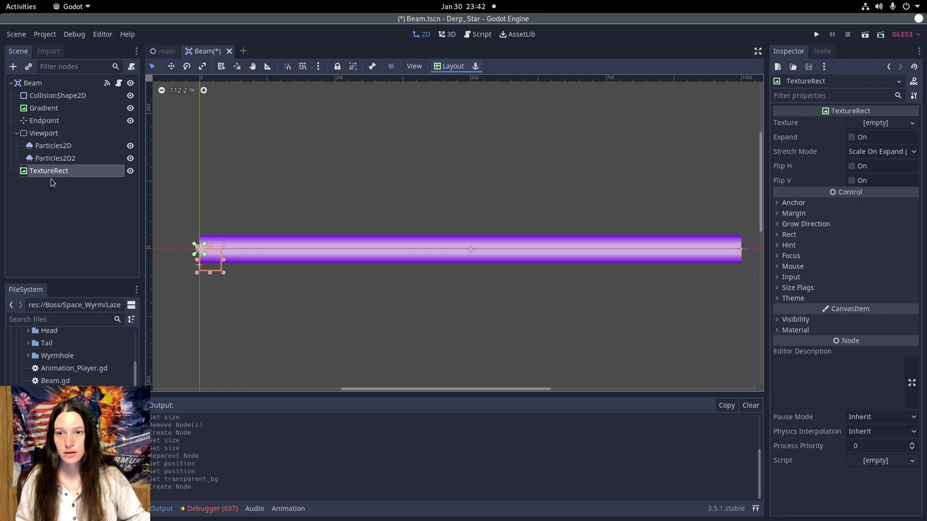
Give the TextureRect a new ViewportTexture sourced from the Viewport and move it up over the beam gradient
{"action": "left_click", "coordinate": [884, 125]}
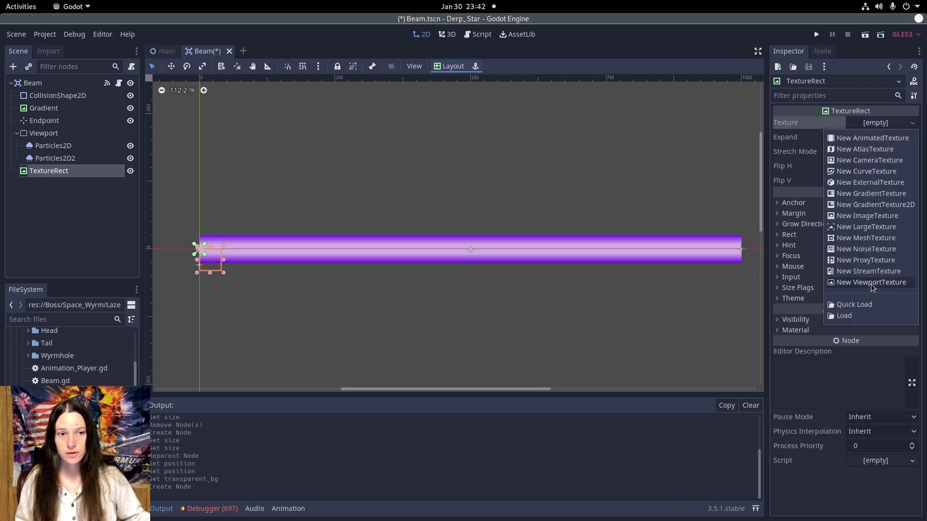
{"action": "left_click", "coordinate": [871, 283]}
{"action": "double_click", "coordinate": [157, 162]}
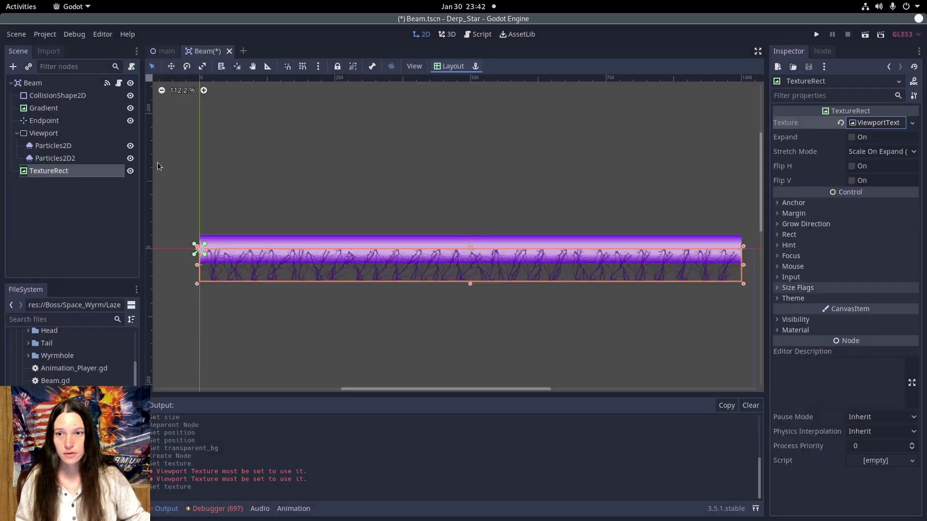
{"action": "left_click_drag", "start_coordinate": [507, 273], "coordinate": [506, 255]}
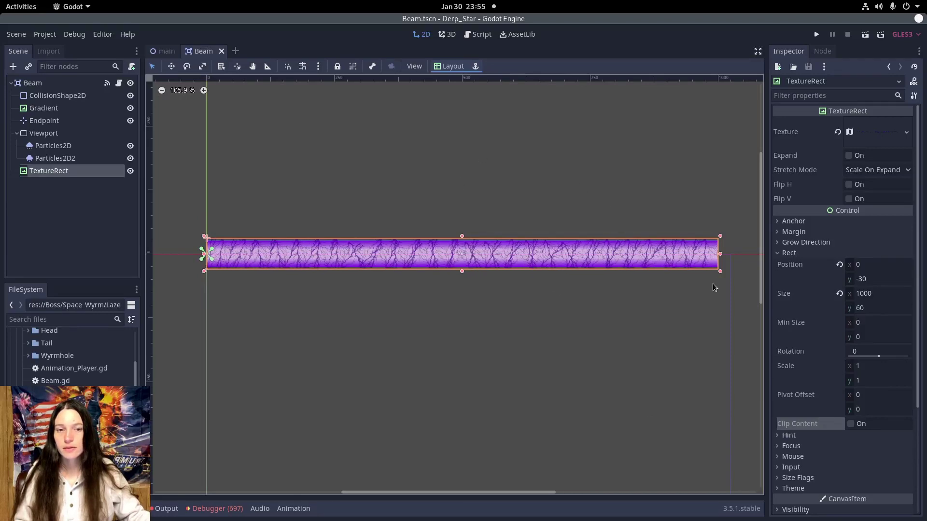
Try to enlarge the TextureRect from its lower-right corner, and undo the change
{"action": "left_click_drag", "start_coordinate": [720, 271], "coordinate": [747, 310]}
{"action": "key", "text": "ctrl+z"}
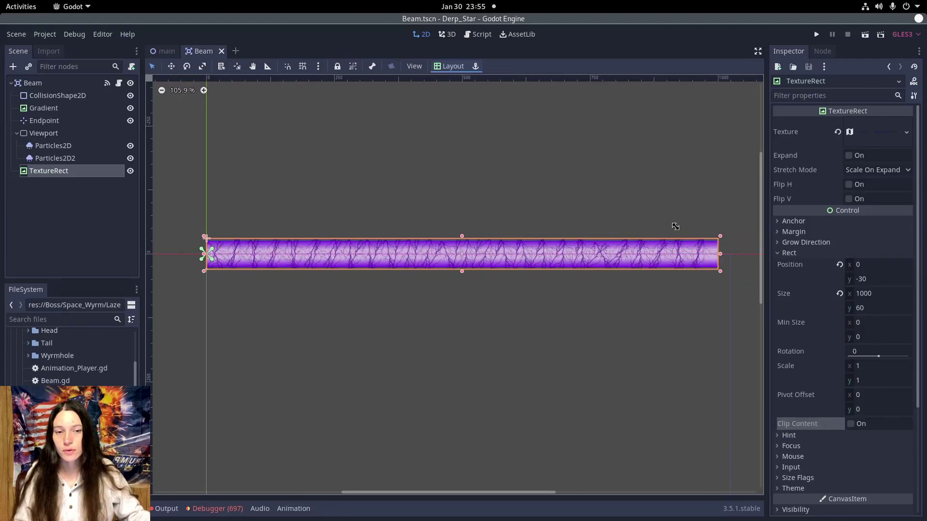
Enable Expand on the TextureRect and set its stretch mode to Keep
{"action": "left_click", "coordinate": [848, 155]}
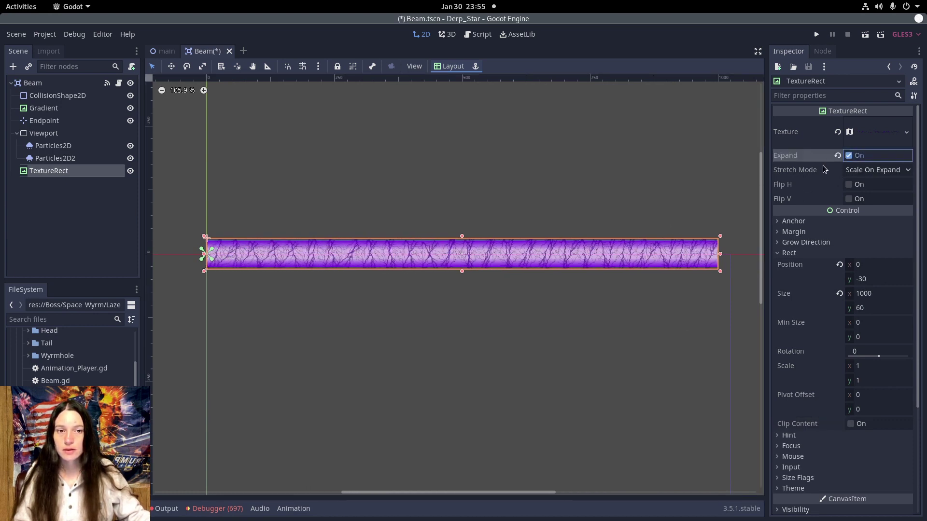
{"action": "left_click", "coordinate": [873, 170]}
{"action": "left_click", "coordinate": [868, 221]}
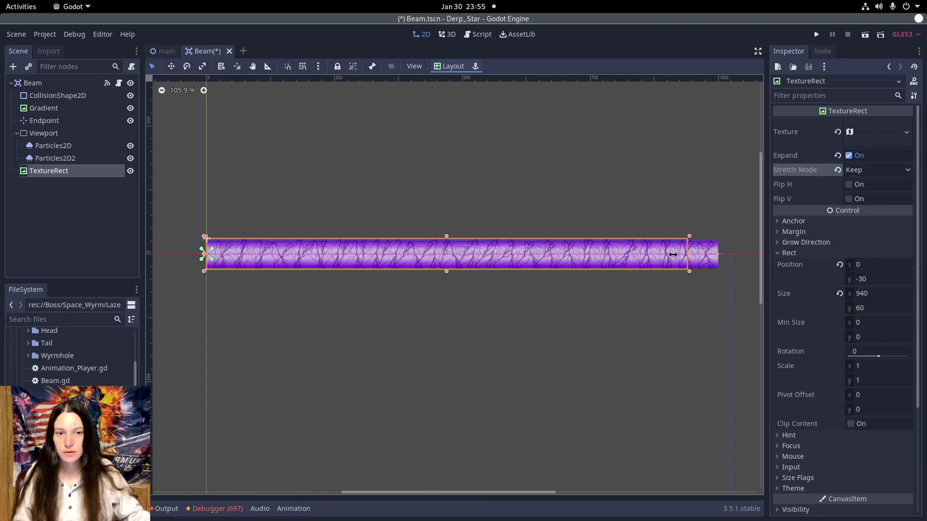
Narrow the TextureRect from its right edge, enable Clip Content, and narrow it again to a width of about 515
{"action": "left_click_drag", "start_coordinate": [719, 256], "coordinate": [524, 253]}
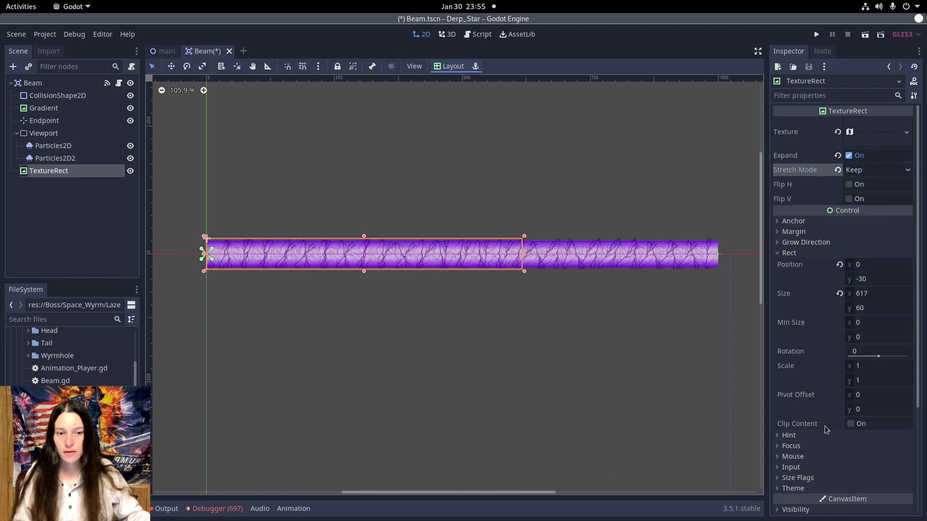
{"action": "left_click", "coordinate": [851, 423]}
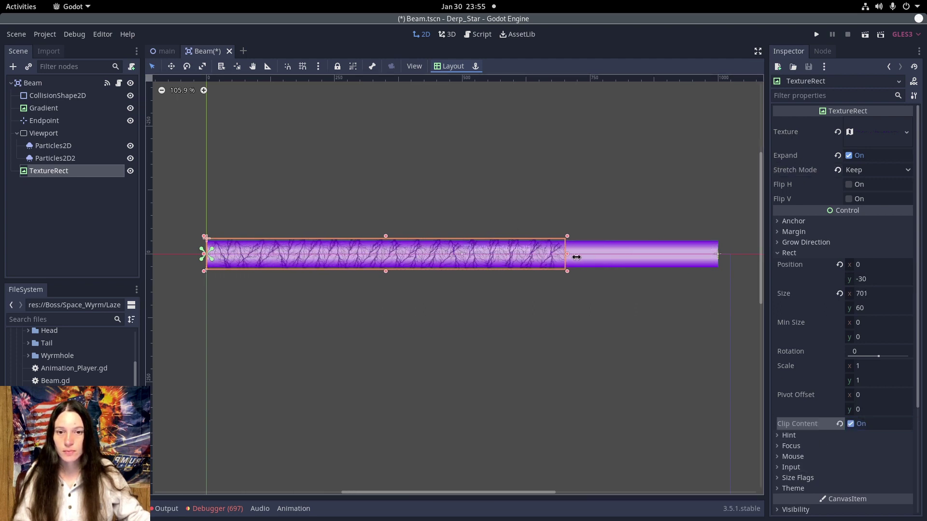
{"action": "left_click_drag", "start_coordinate": [639, 267], "coordinate": [471, 203]}
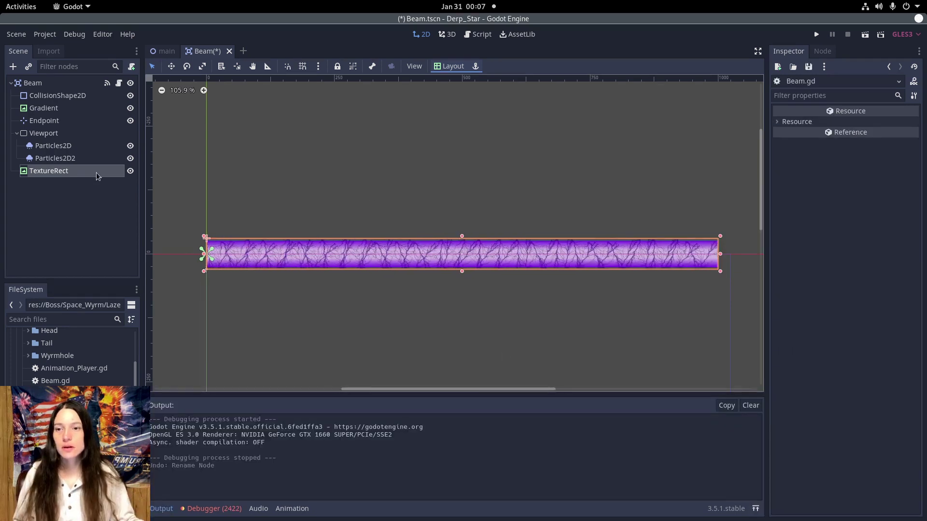
Rename the TextureRect node to Lightning_Texture
{"action": "double_click", "coordinate": [96, 171]}
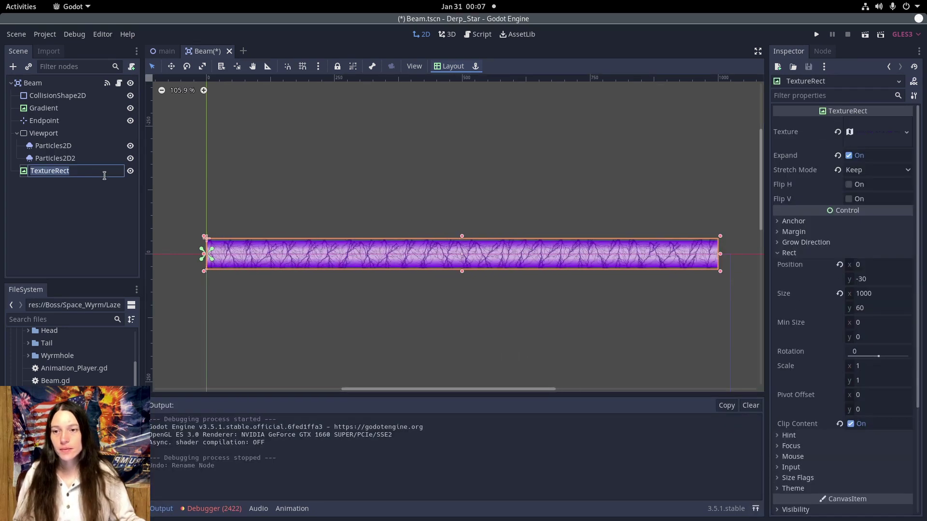
{"action": "type", "text": "Lightning_Texture"}
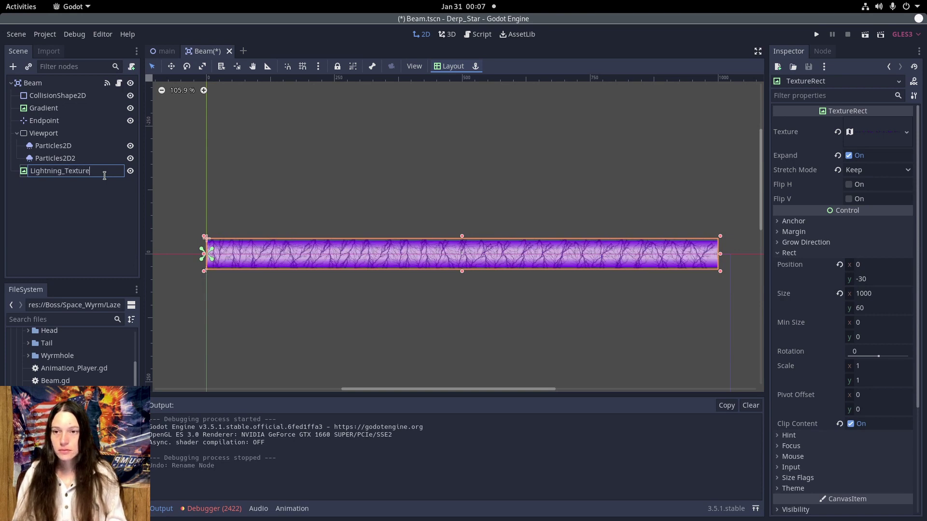
{"action": "key", "text": "Return"}
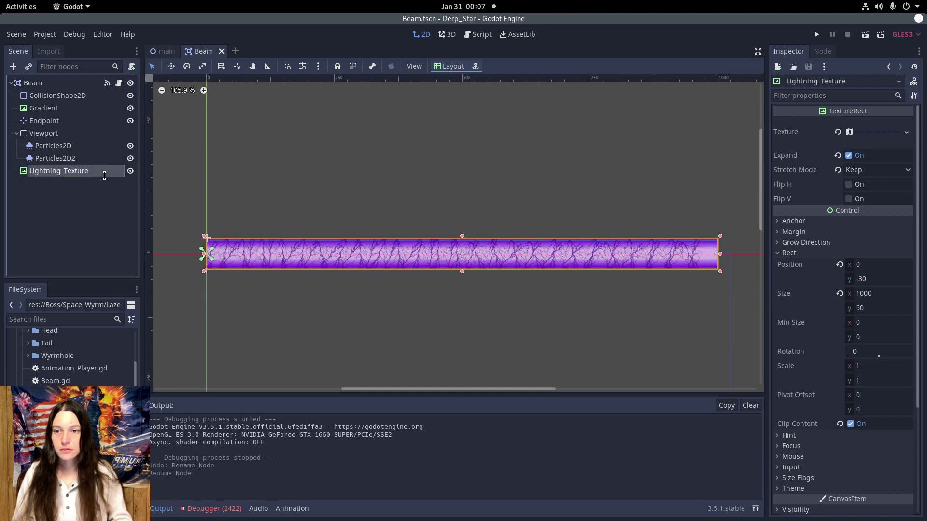
Open the Beam node's script and delete the ratio, amount, lifetime and particle assignment lines from set_length
{"action": "left_click", "coordinate": [119, 83]}
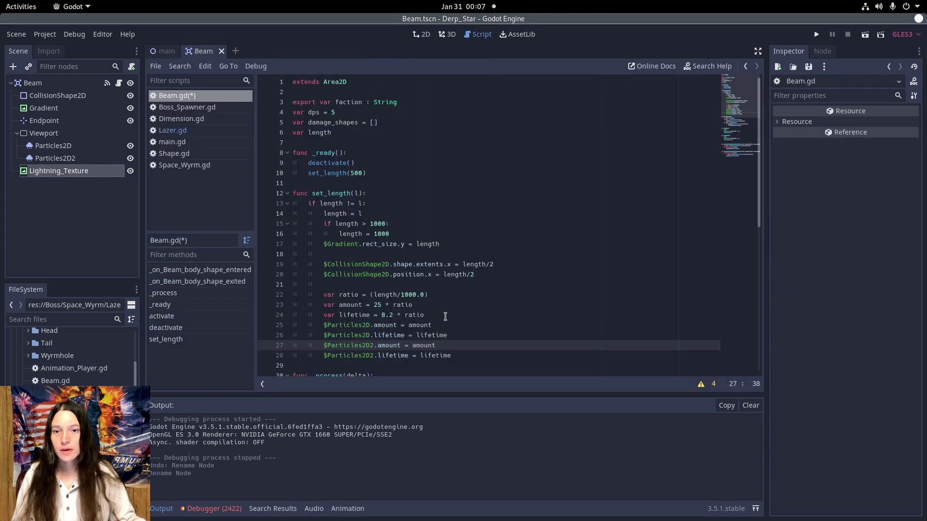
{"action": "left_click_drag", "start_coordinate": [466, 356], "coordinate": [348, 287]}
{"action": "key", "text": "BackSpace"}
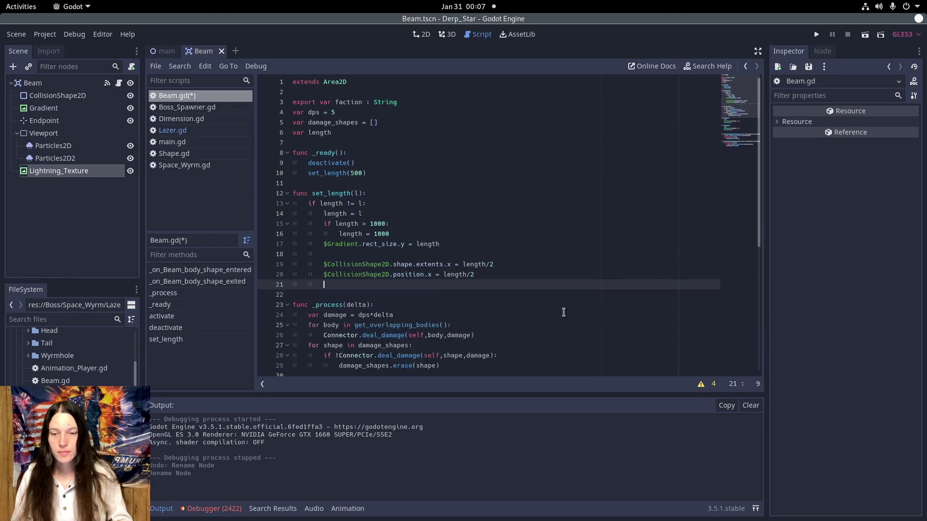
Add the line "$Lightning_Texture.rect_size.x = length" at the end of set_length and check the Size property of Lightning_Texture
{"action": "key", "text": "Return"}
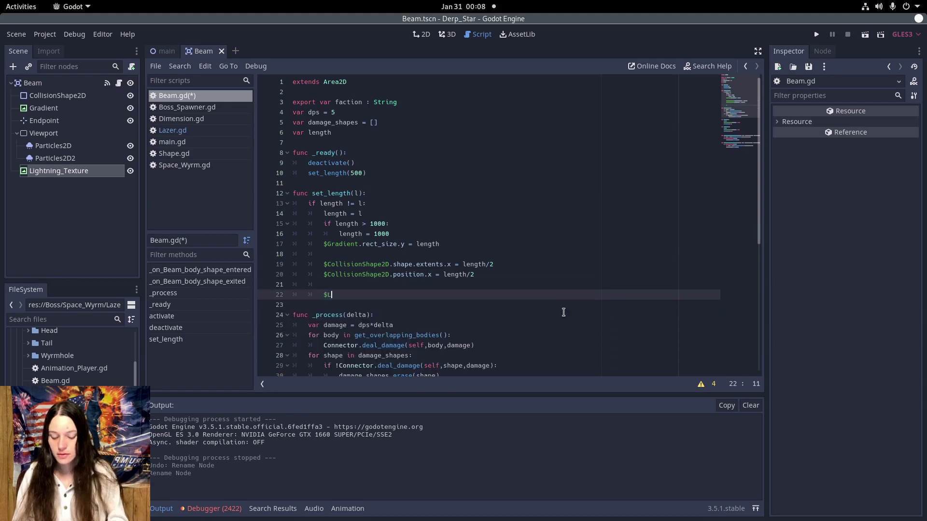
{"action": "type", "text": "re.r"}
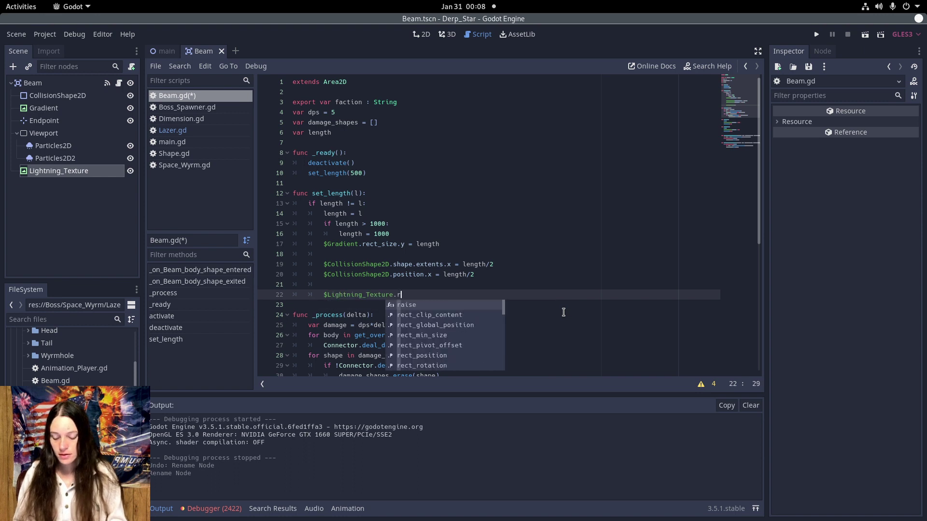
{"action": "type", "text": "ect_s"}
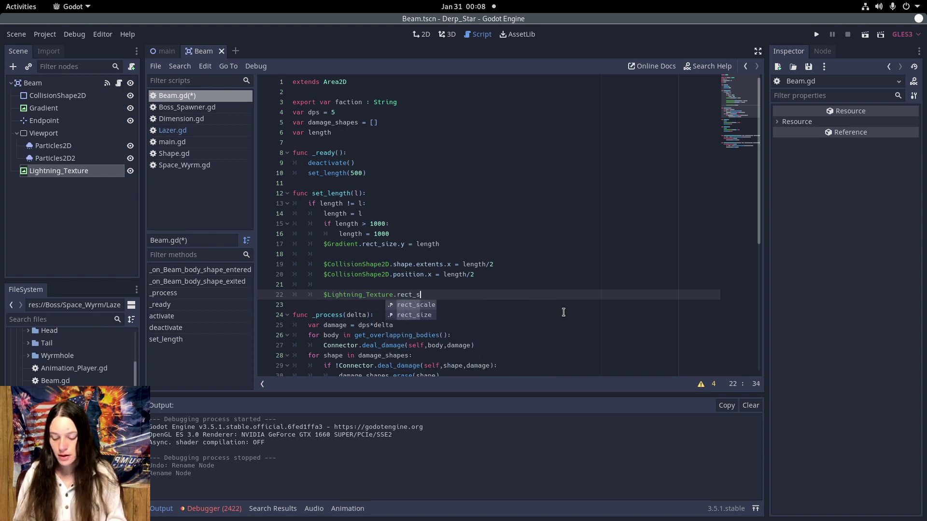
{"action": "type", "text": "ize.x = length"}
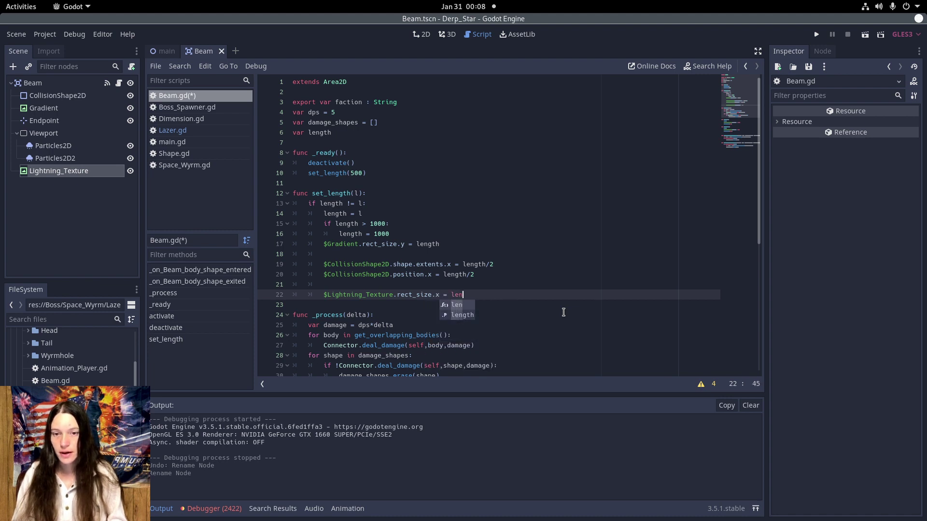
{"action": "left_click", "coordinate": [65, 172]}
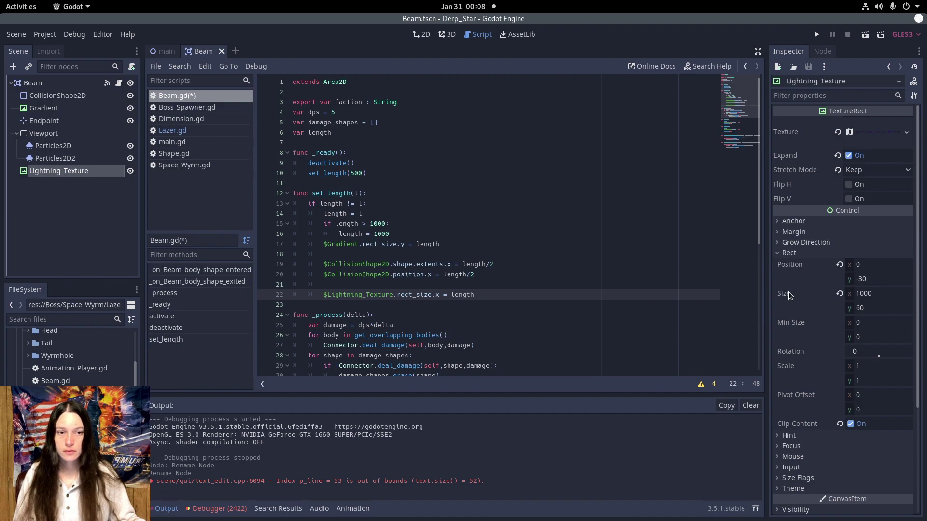
{"action": "mouse_move", "coordinate": [786, 294]}
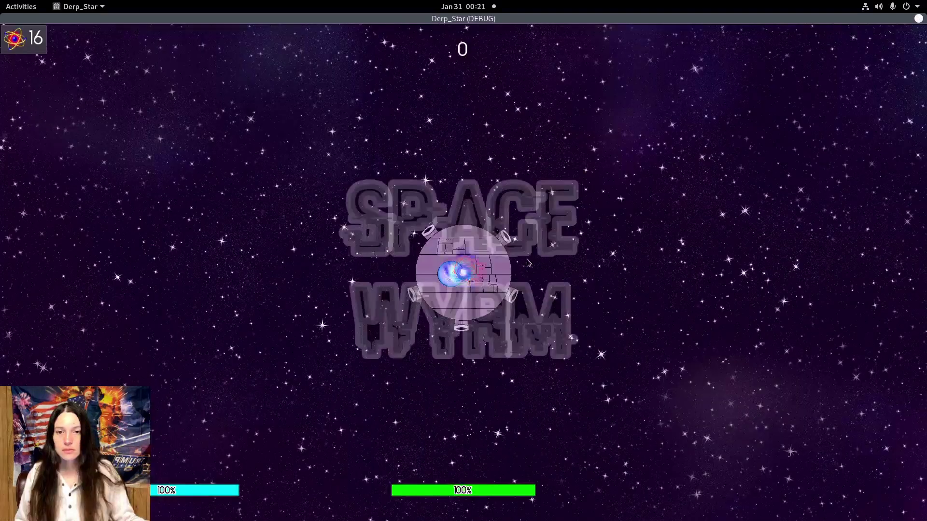
Fly the ship around the Space Wyrm heads in the running game to examine how the laser beams render
{"action": "left_click_drag", "start_coordinate": [539, 346], "coordinate": [476, 441]}
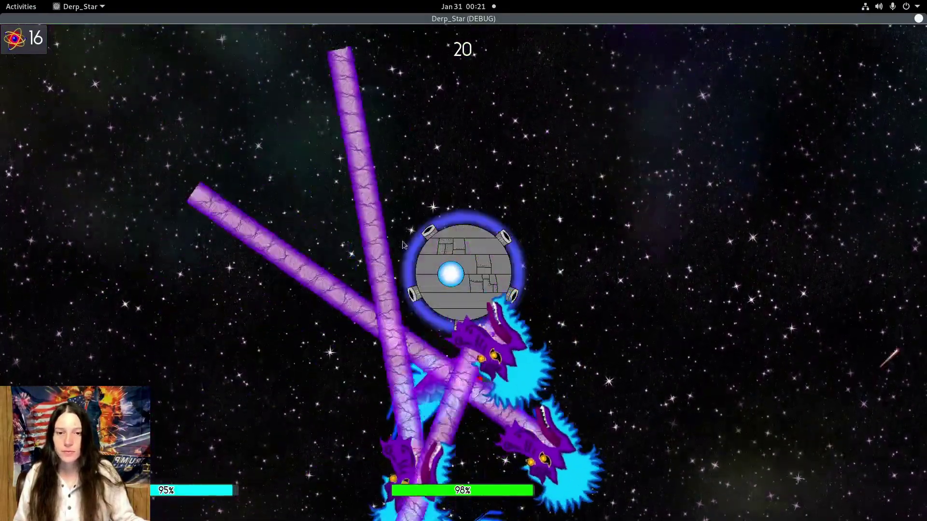
{"action": "key", "text": "w"}
{"action": "key", "text": "d"}
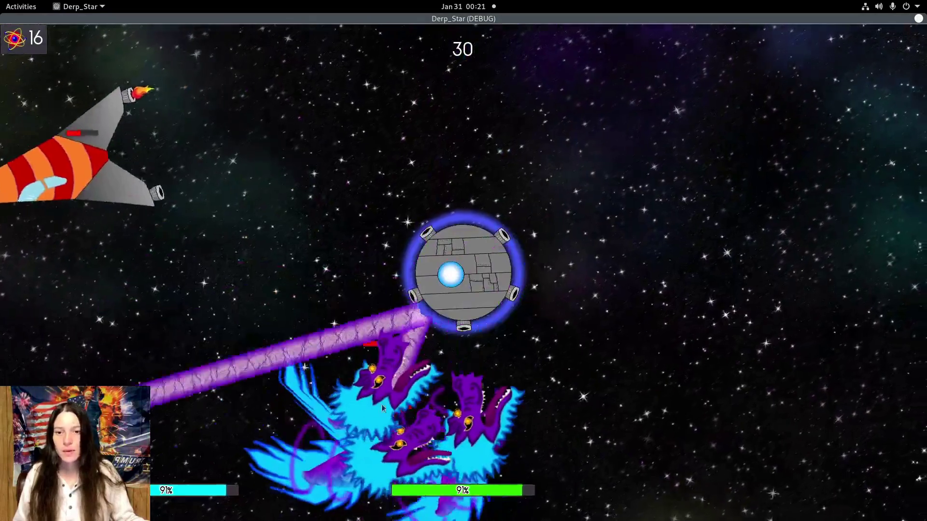
{"action": "left_click_drag", "start_coordinate": [383, 409], "coordinate": [700, 347]}
{"action": "key", "text": "s"}
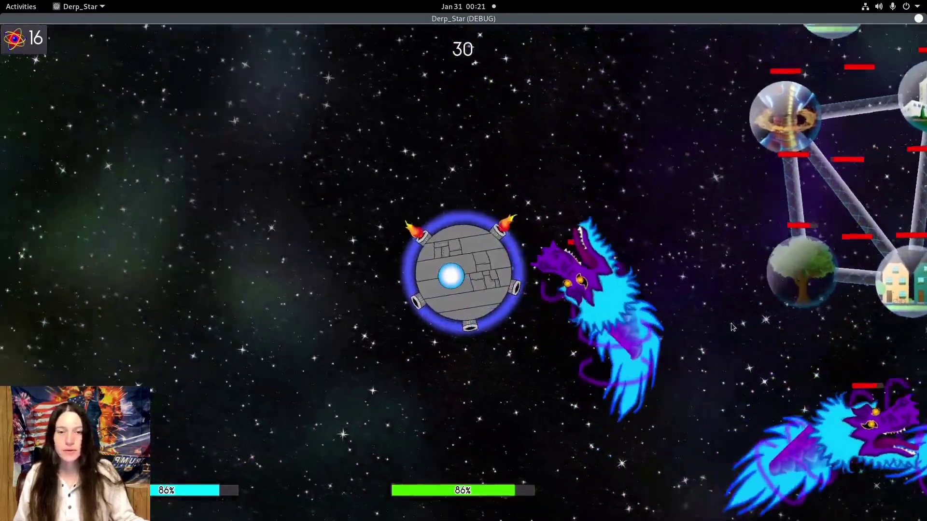
{"action": "key", "text": "w"}
{"action": "key", "text": "d"}
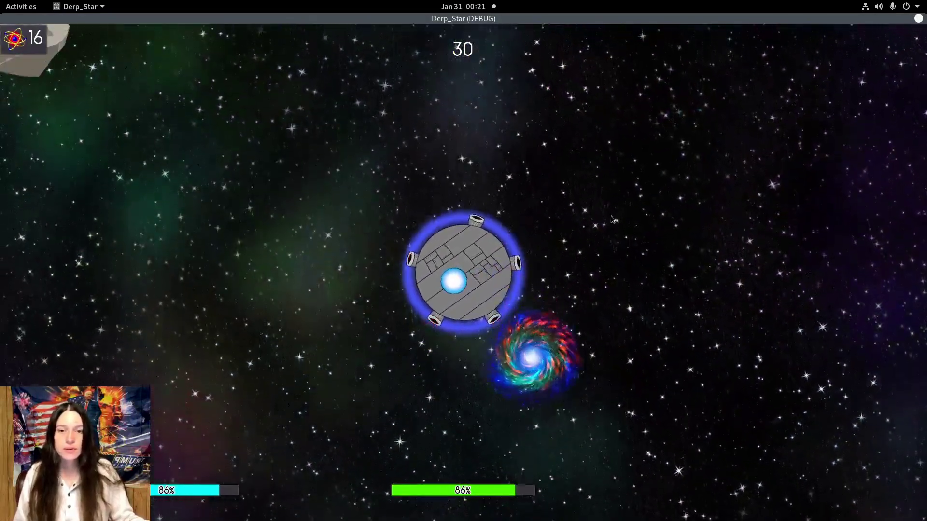
{"action": "key", "text": "s"}
{"action": "key", "text": "d"}
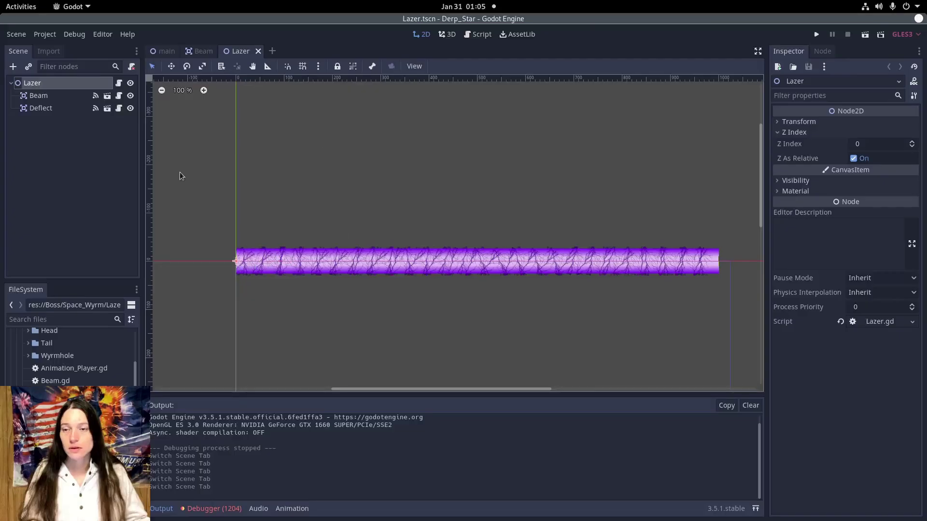
Inspect the properties of the Beam instance under the Lazer node
{"action": "left_click", "coordinate": [53, 98]}
{"action": "left_click", "coordinate": [51, 106]}
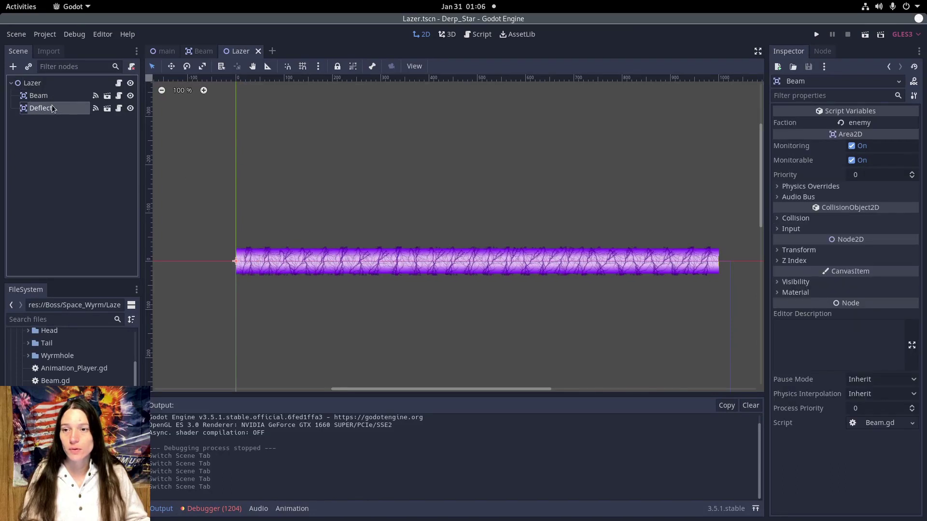
{"action": "left_click", "coordinate": [60, 96]}
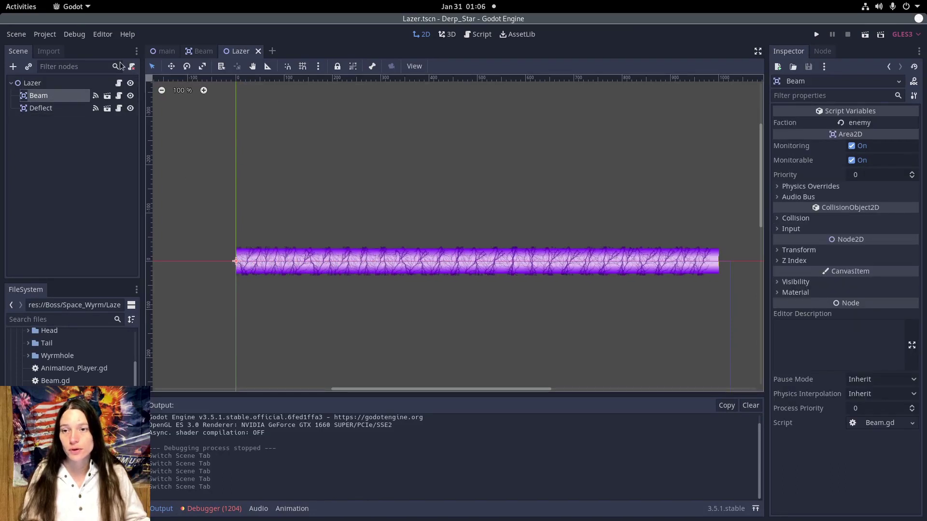
In the Beam scene, reset Lightning_Texture's Expand, Stretch Mode and Clip Content to their defaults
{"action": "mouse_move", "coordinate": [202, 49]}
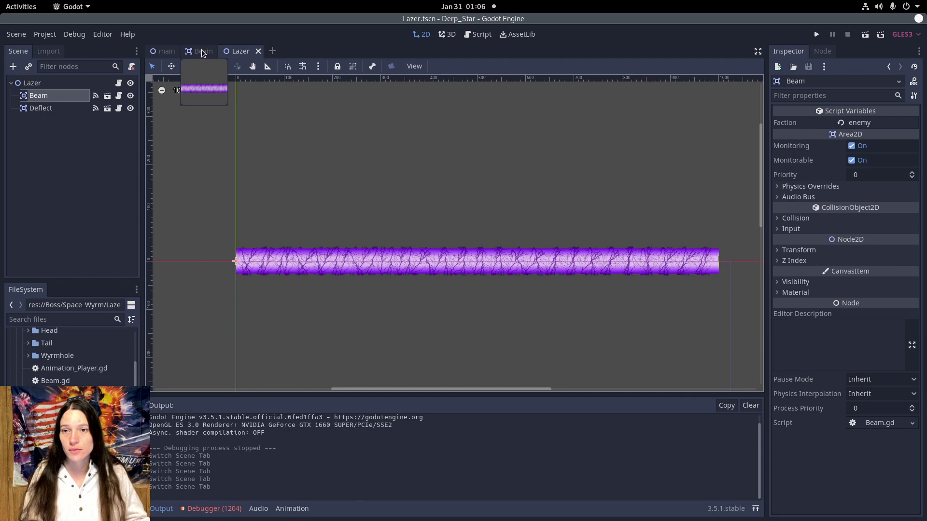
{"action": "left_click", "coordinate": [201, 51]}
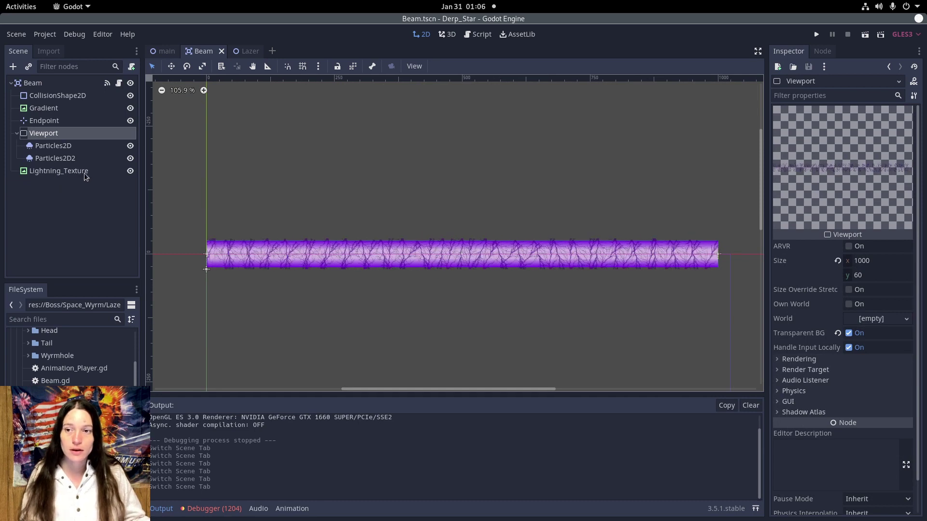
{"action": "left_click", "coordinate": [68, 174]}
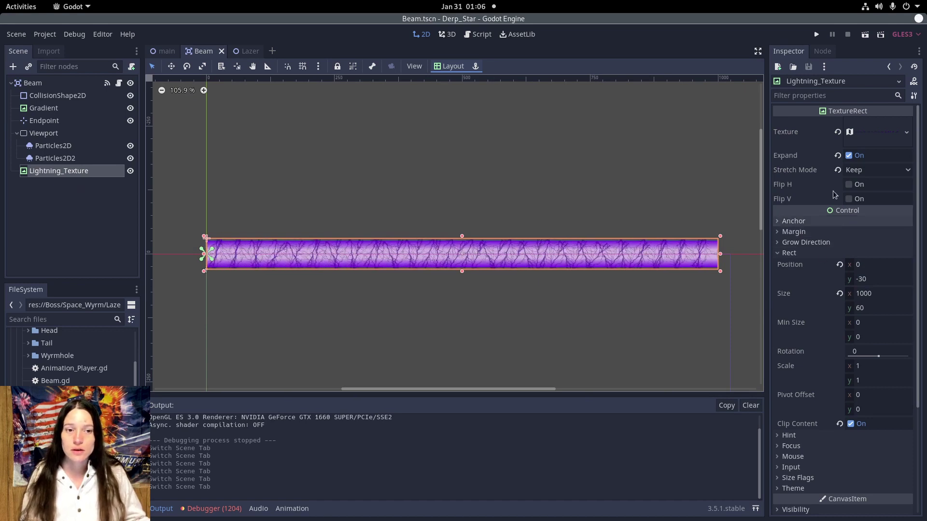
{"action": "left_click", "coordinate": [837, 156]}
{"action": "left_click", "coordinate": [838, 171]}
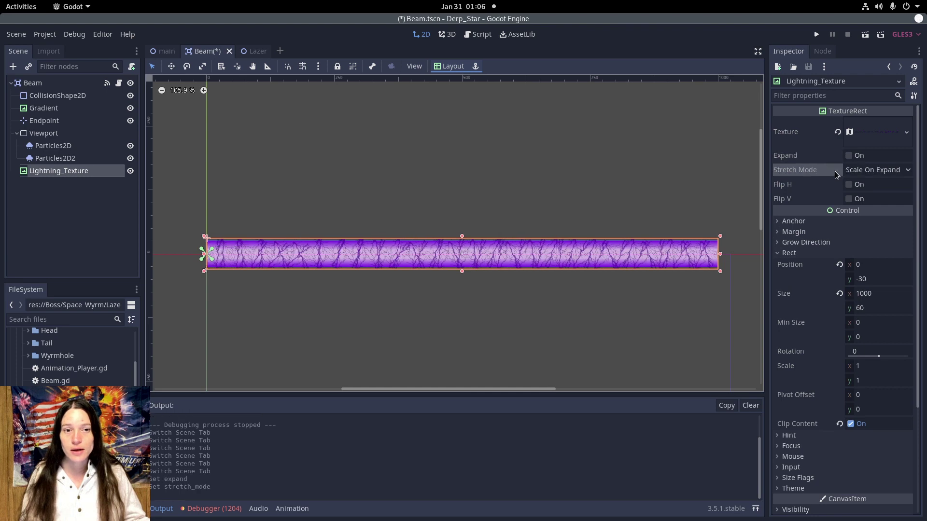
{"action": "left_click", "coordinate": [839, 424]}
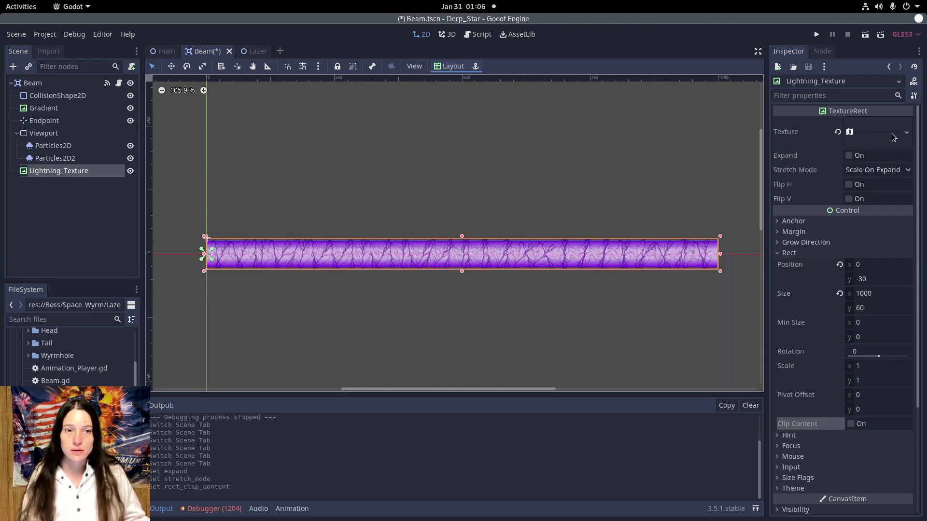
Open the list of texture types for Lightning_Texture's Texture property
{"action": "left_click", "coordinate": [907, 133]}
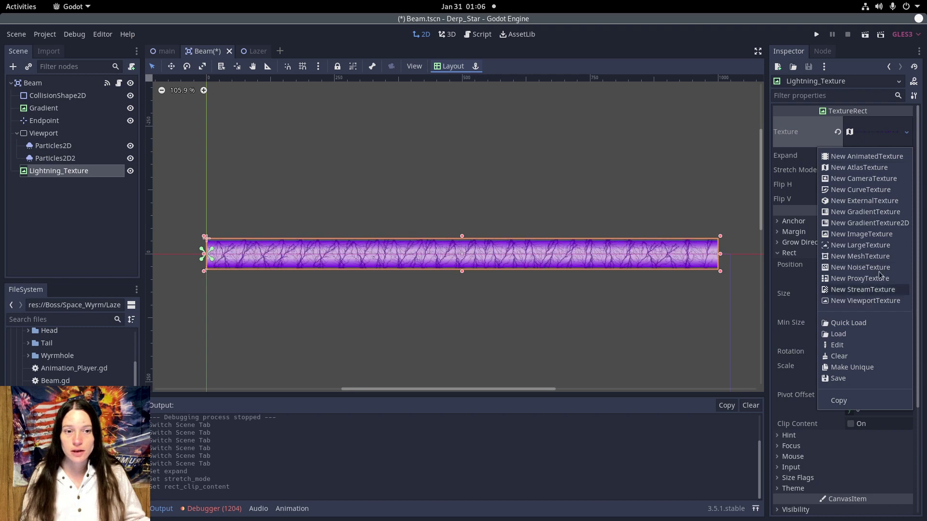